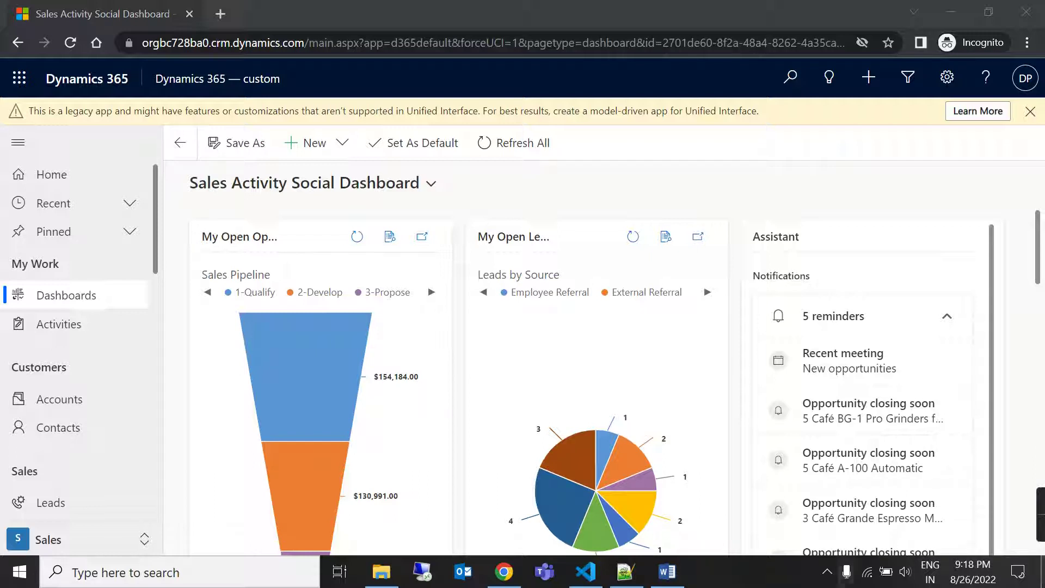
Step: Open the first contact and append 'A' to its first name and 'B' to its last name
left_click(84, 445)
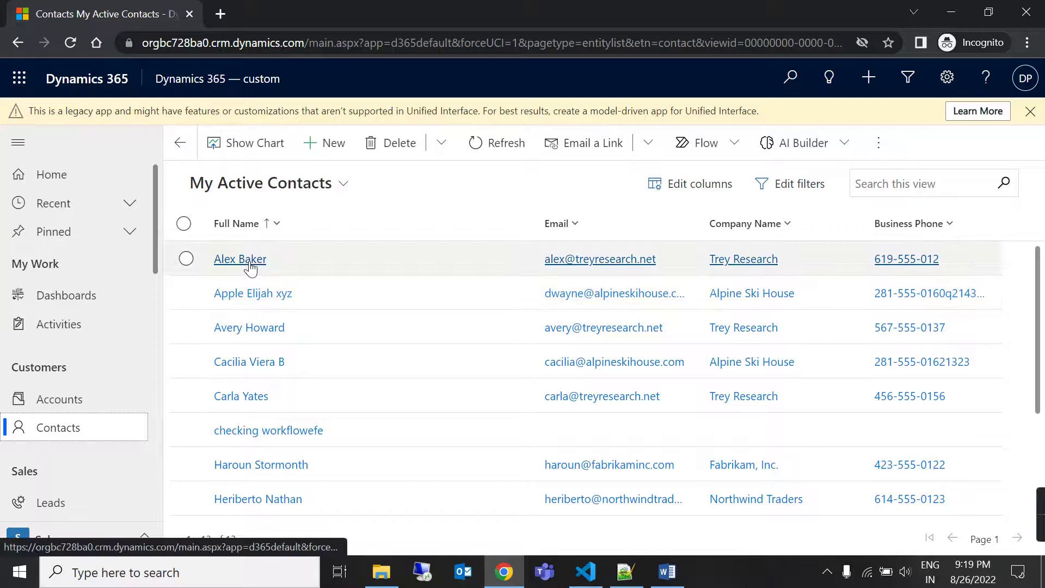
left_click(251, 264)
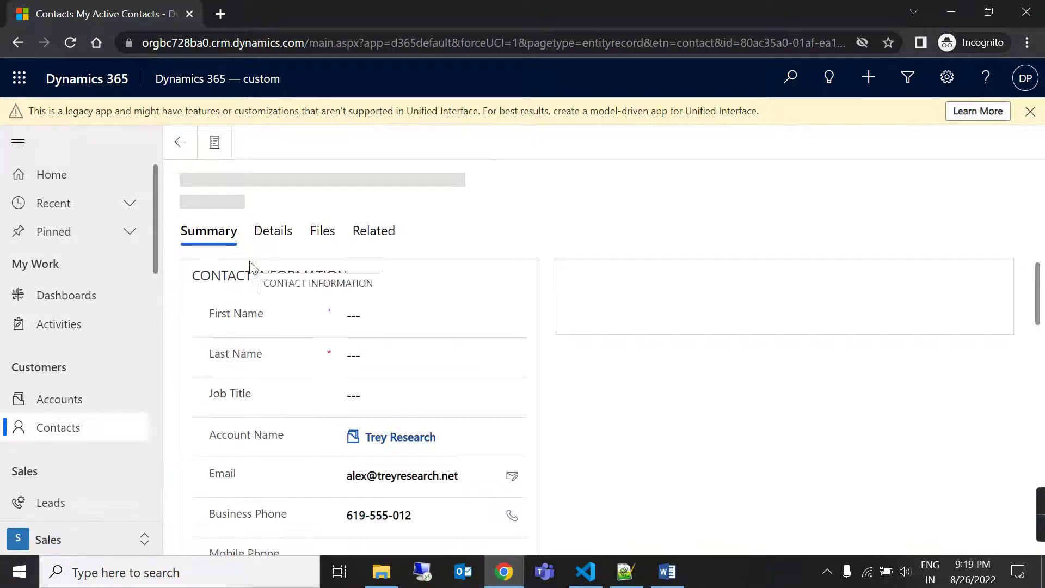
left_click(417, 320)
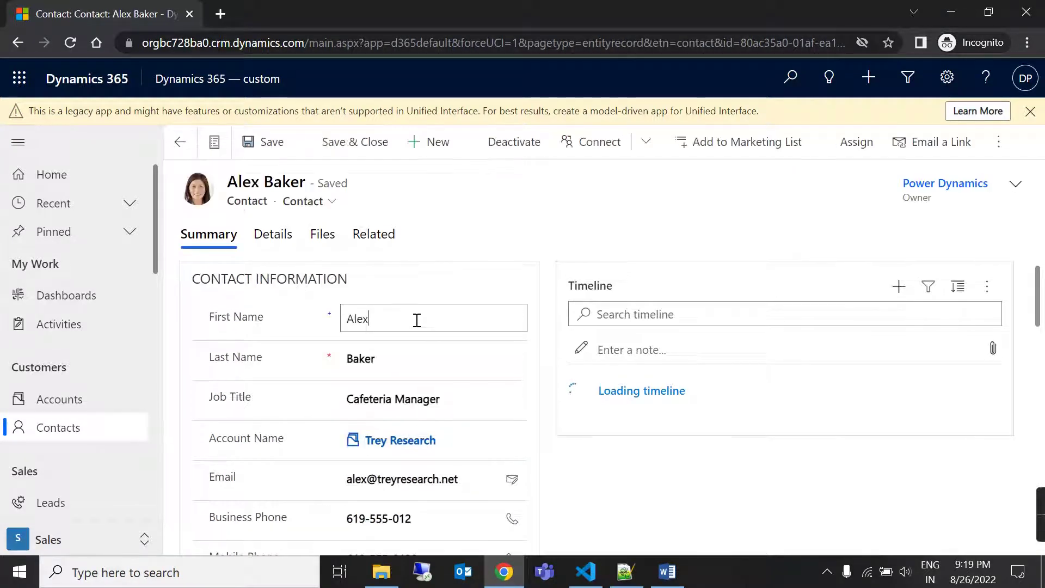
type("A")
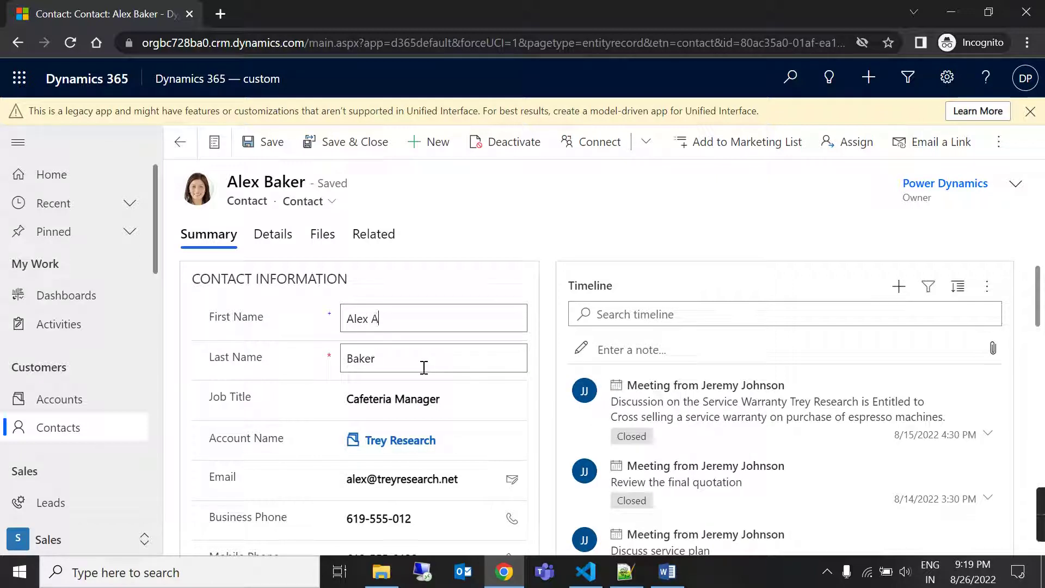
left_click(423, 367)
type("B")
Step: Extend the business phone with '1221' and save the contact record
scroll(423, 337, "down", 2)
left_click(439, 430)
type("1221")
left_click(250, 150)
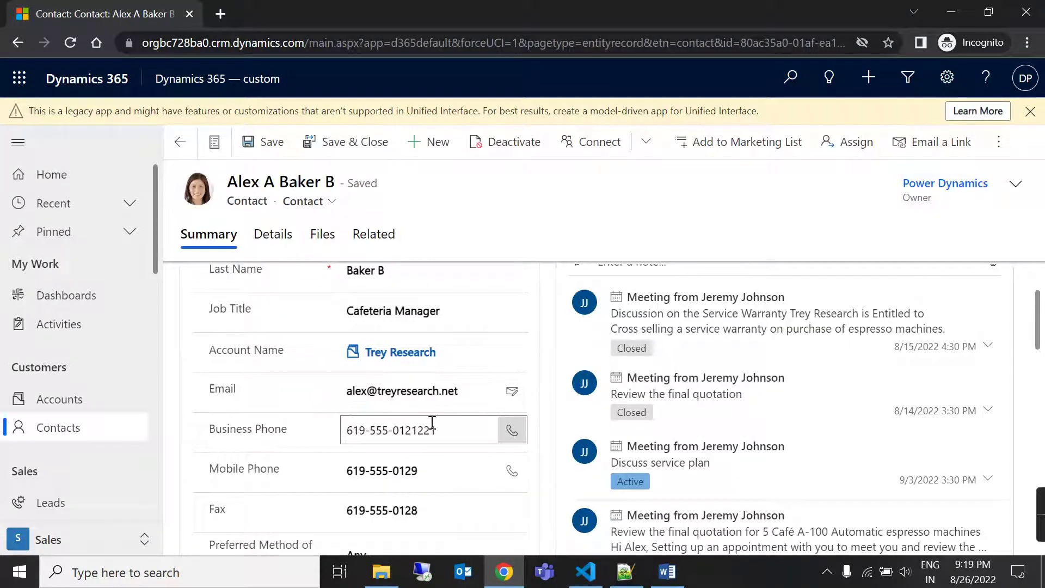
scroll(408, 305, "up", 2)
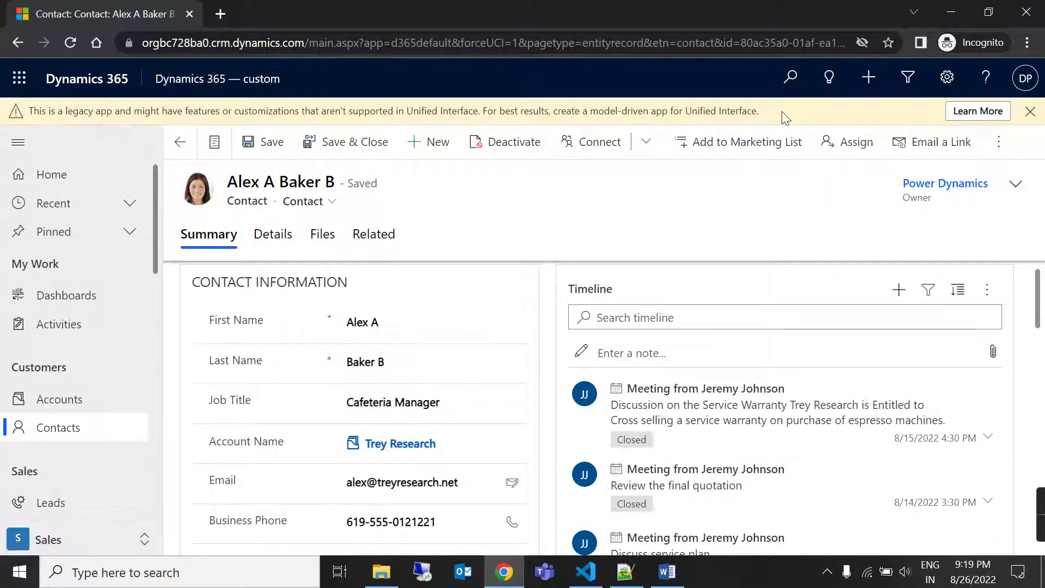
Step: Go to Advanced Settings from the gear menu, then Settings > System > Auditing
left_click(950, 82)
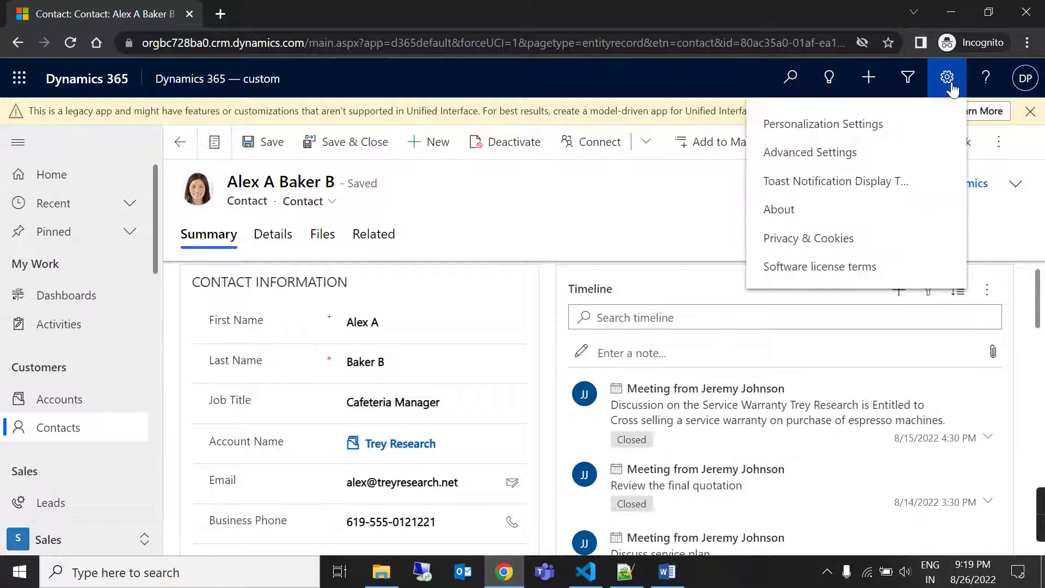
left_click(877, 152)
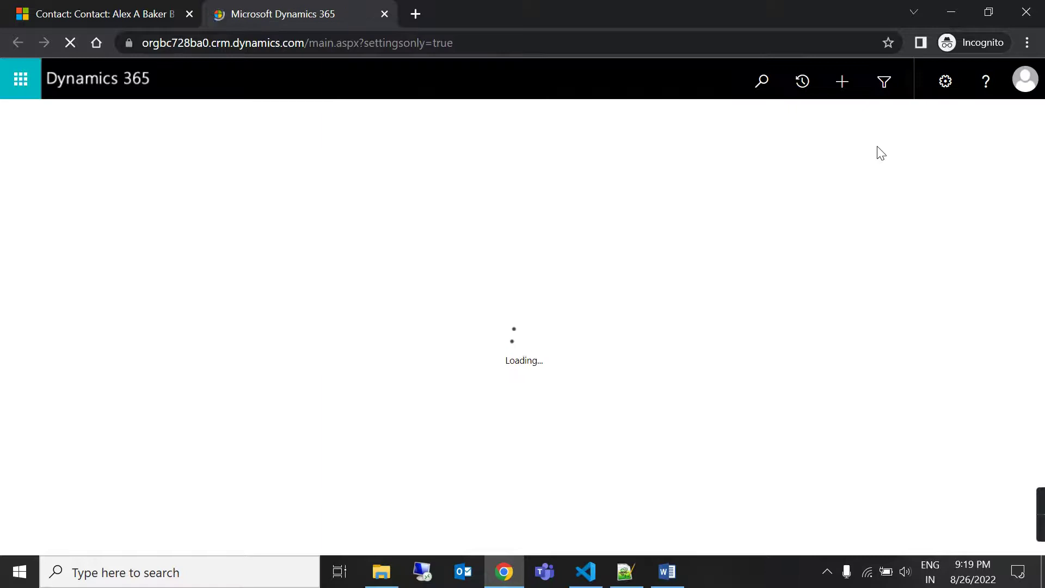
left_click(251, 85)
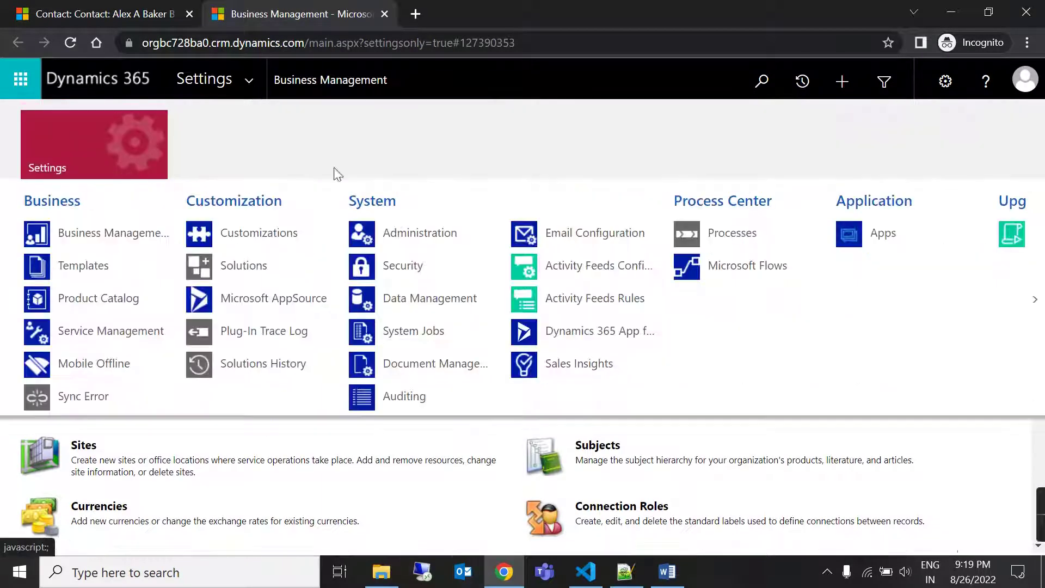
left_click(425, 397)
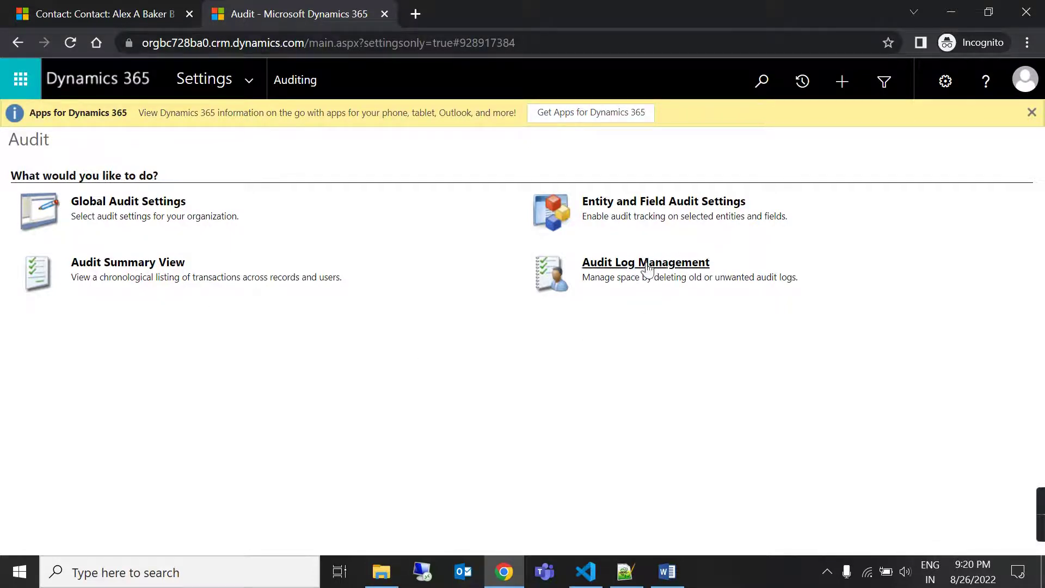
Step: Enable Start Auditing in Global Audit Settings and confirm with OK
left_click(164, 210)
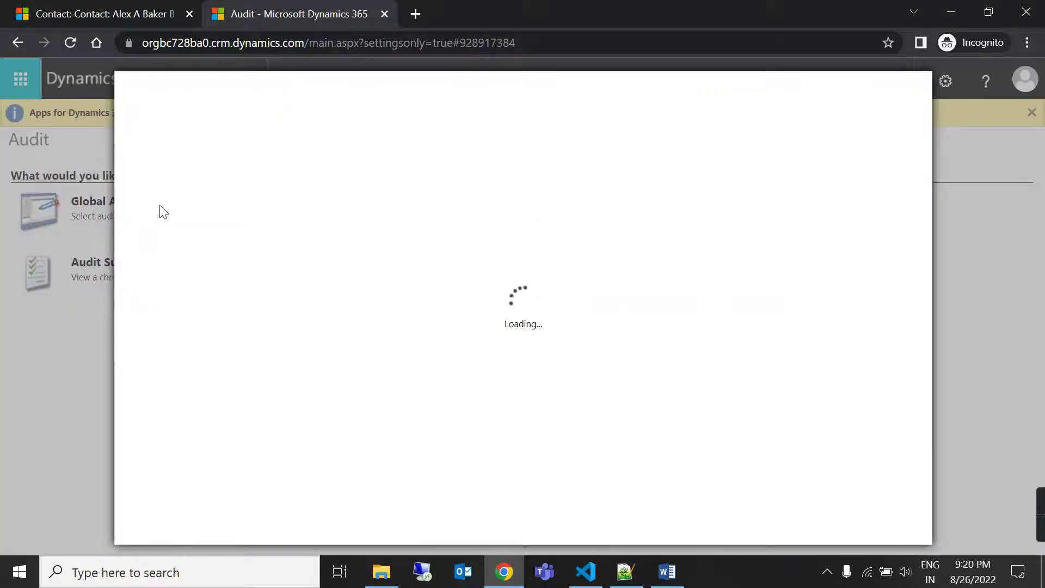
left_click(140, 222)
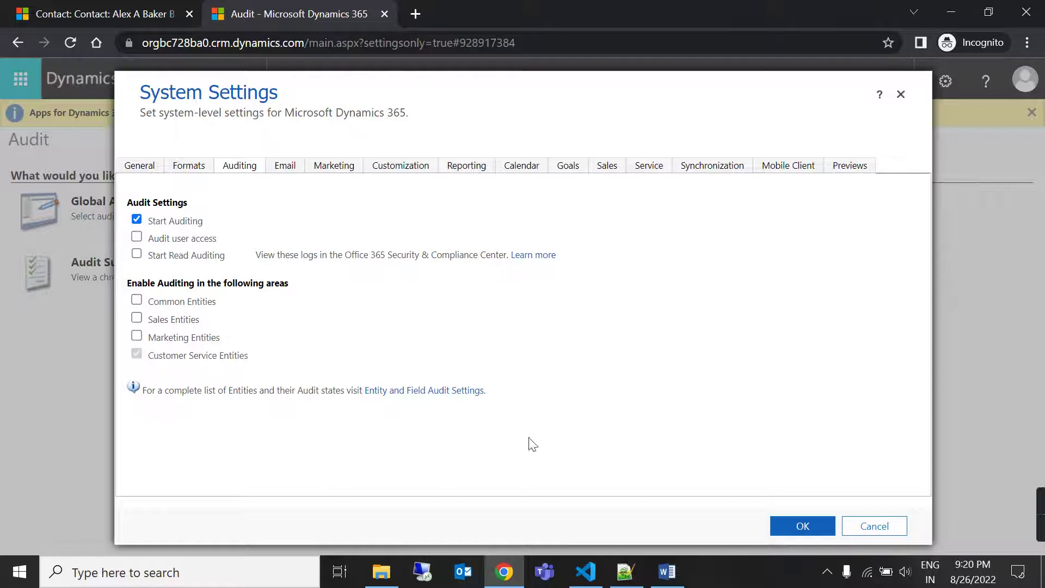
left_click(801, 527)
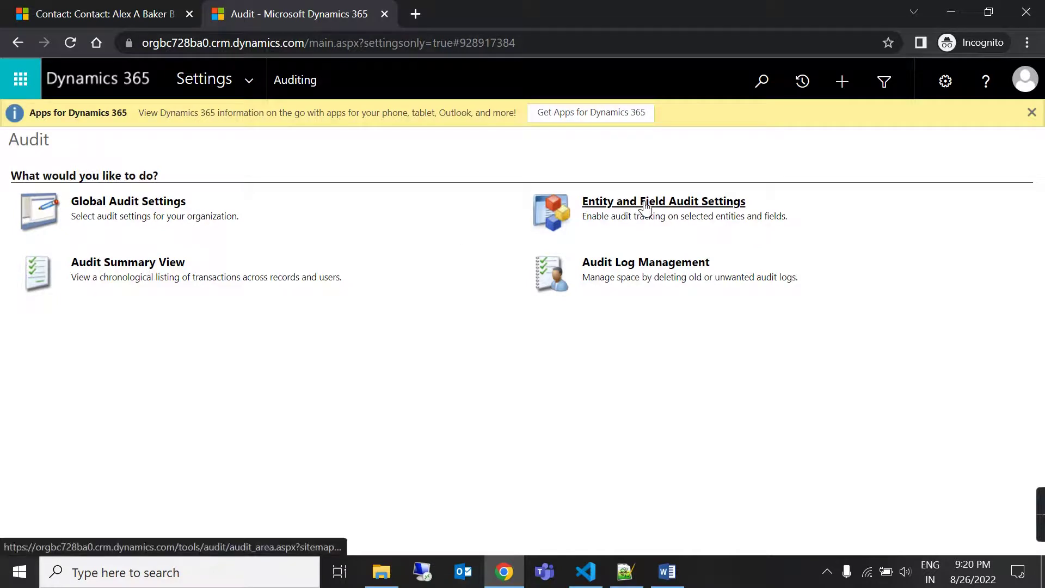
Step: From Entity and Field Audit Settings, select the Contact entity in the Entities tree
left_click(645, 206)
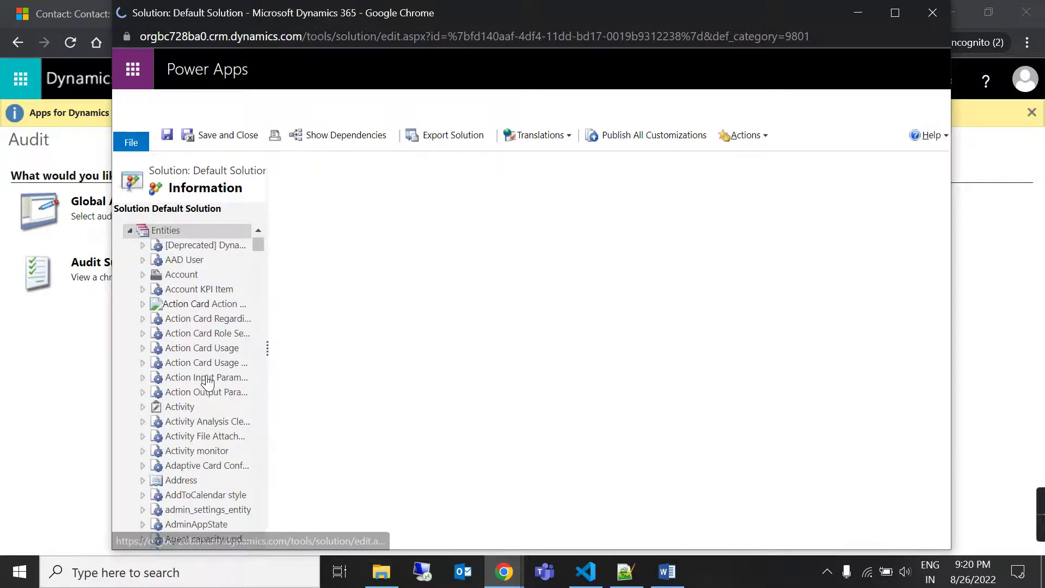
scroll(196, 403, "down", 15)
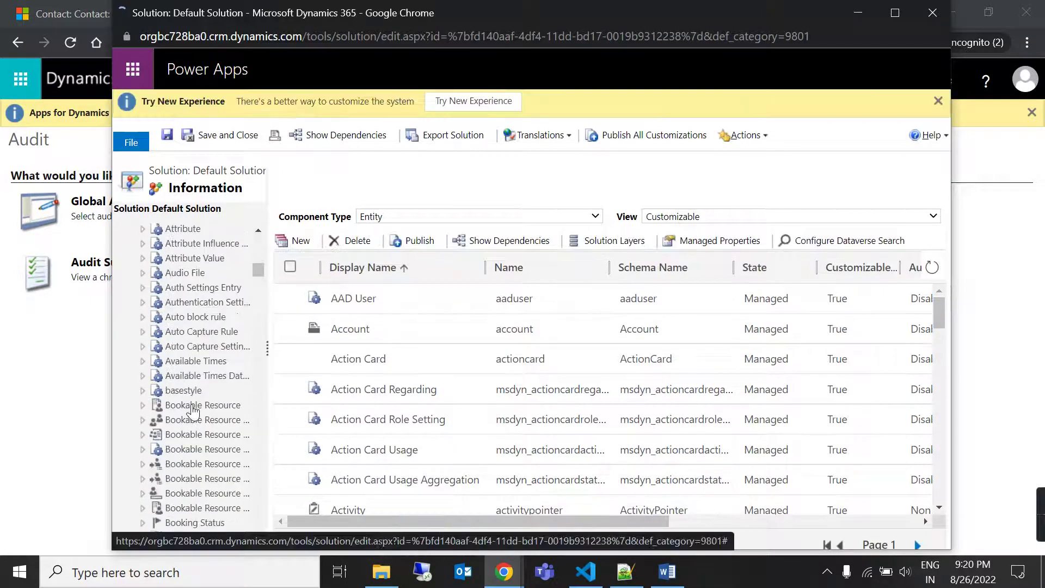
scroll(193, 412, "down", 10)
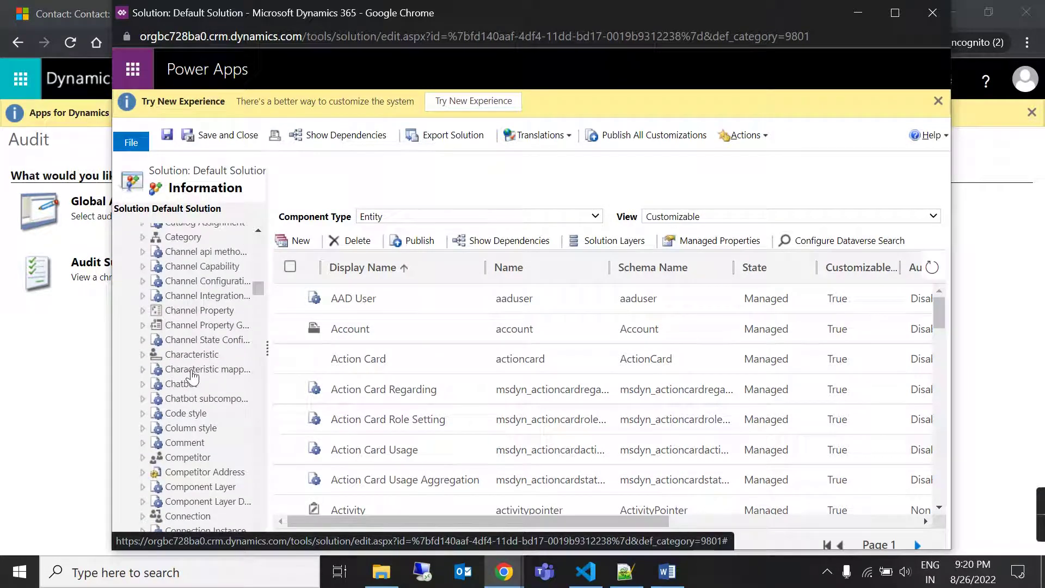
scroll(193, 381, "down", 5)
left_click(192, 426)
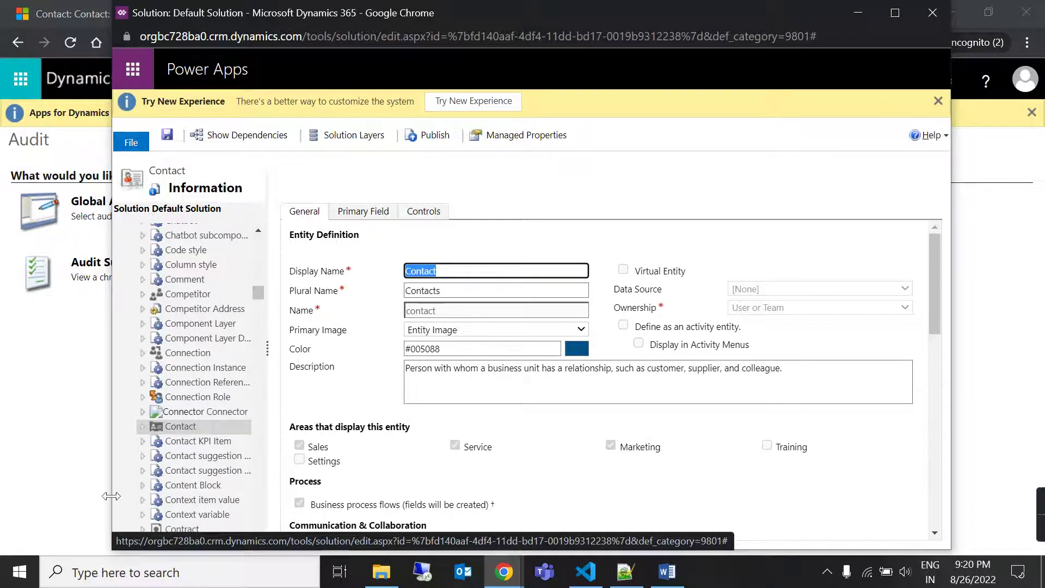
Step: Tick Auditing under Data Services for the Contact entity and save the entity
scroll(474, 376, "down", 7)
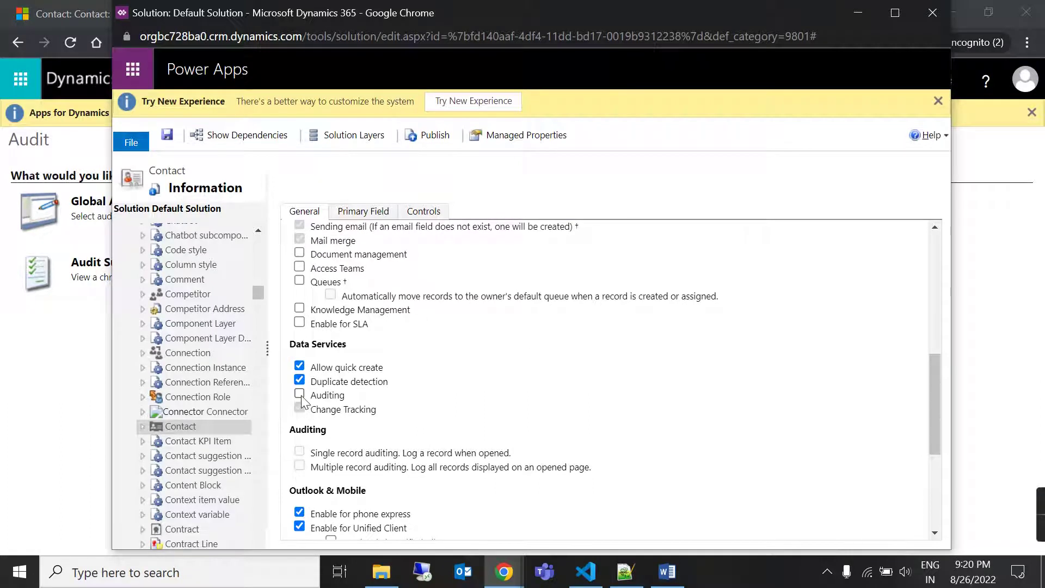
left_click(300, 394)
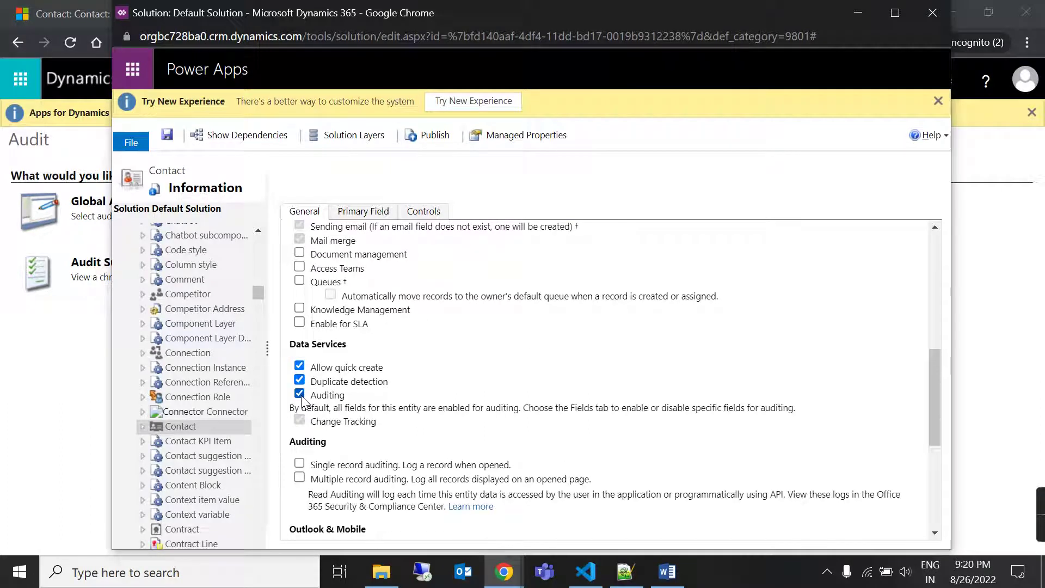
left_click(169, 135)
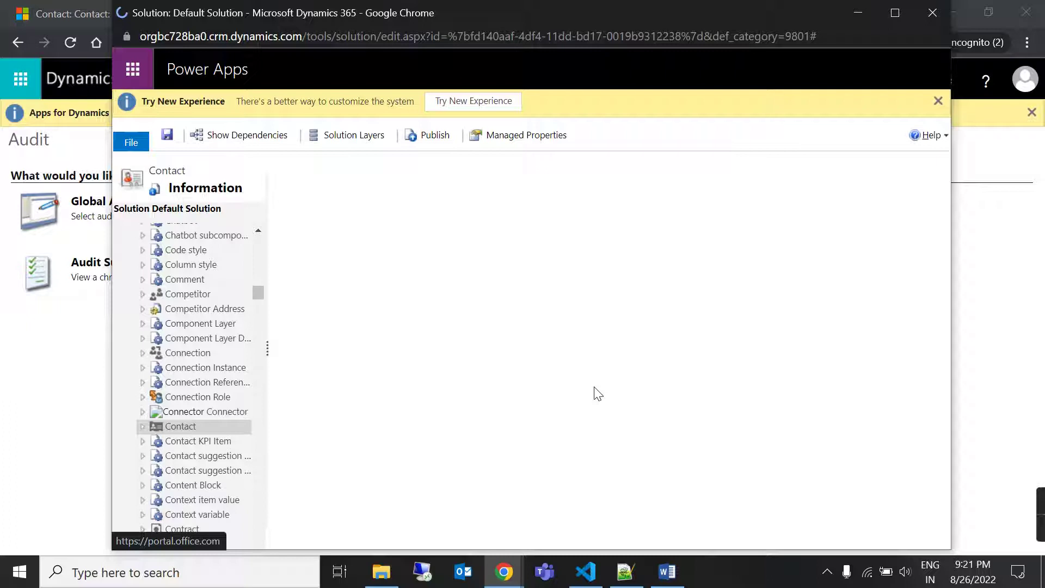
Step: Return to the Contacts list in Dynamics 365 and open another contact's record
left_click(859, 13)
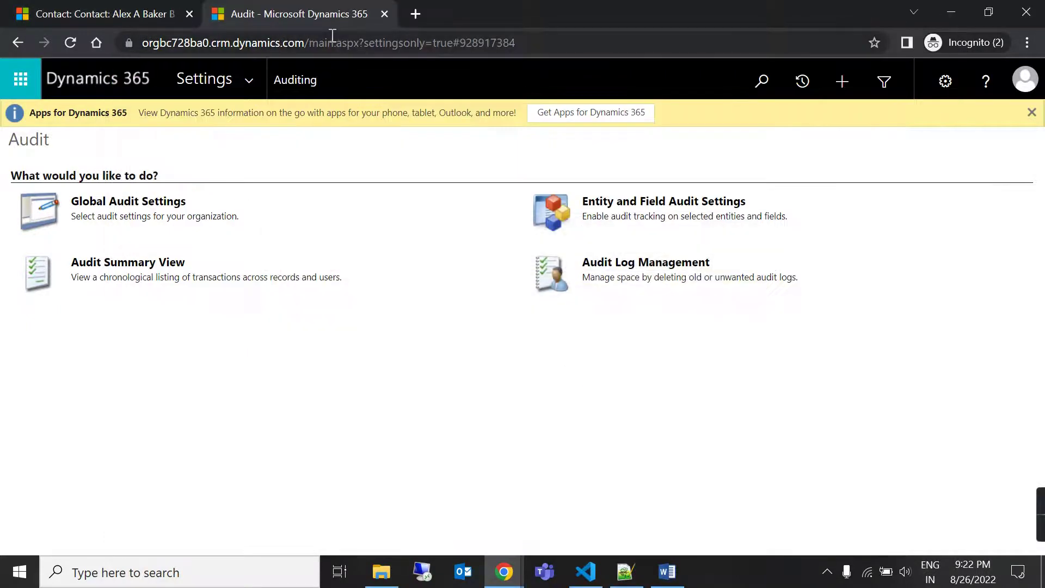
left_click(123, 14)
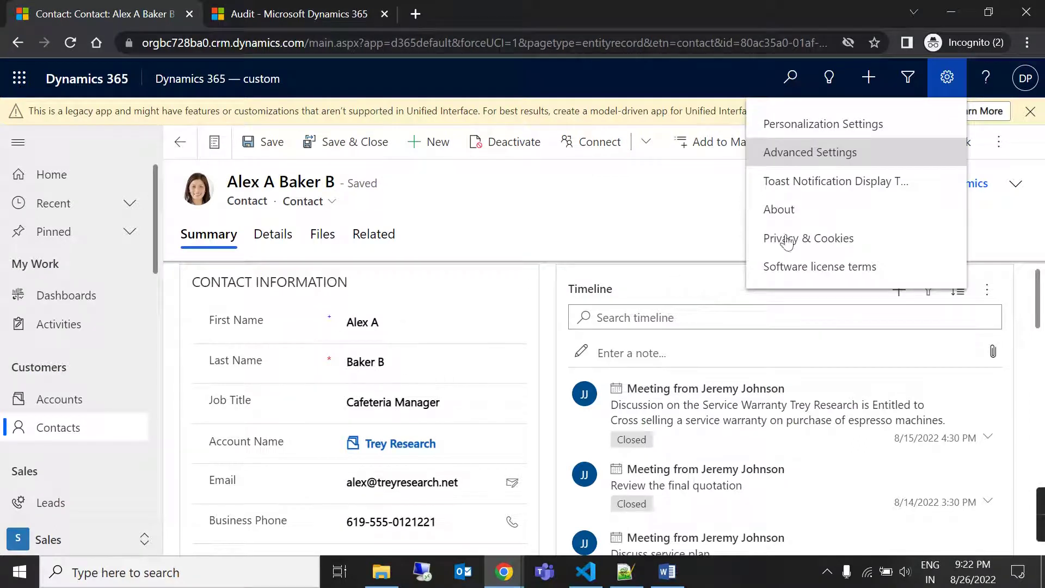
left_click(64, 433)
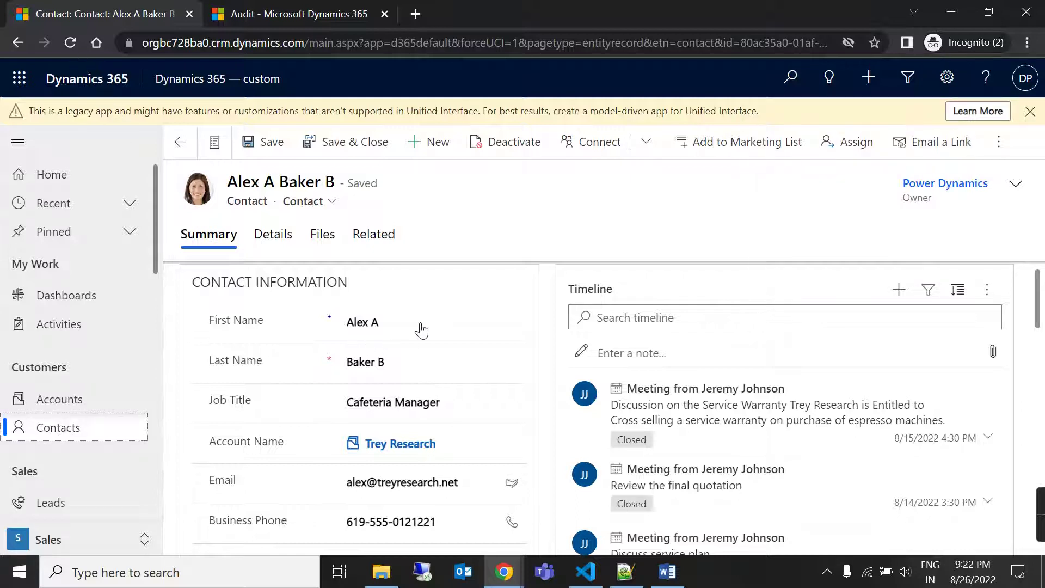
left_click(178, 147)
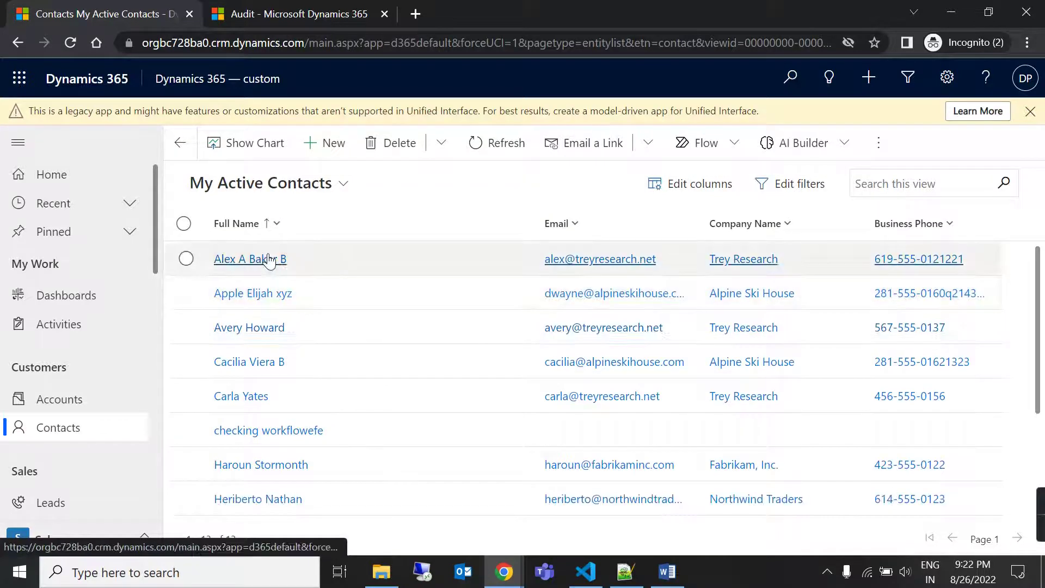
left_click(268, 260)
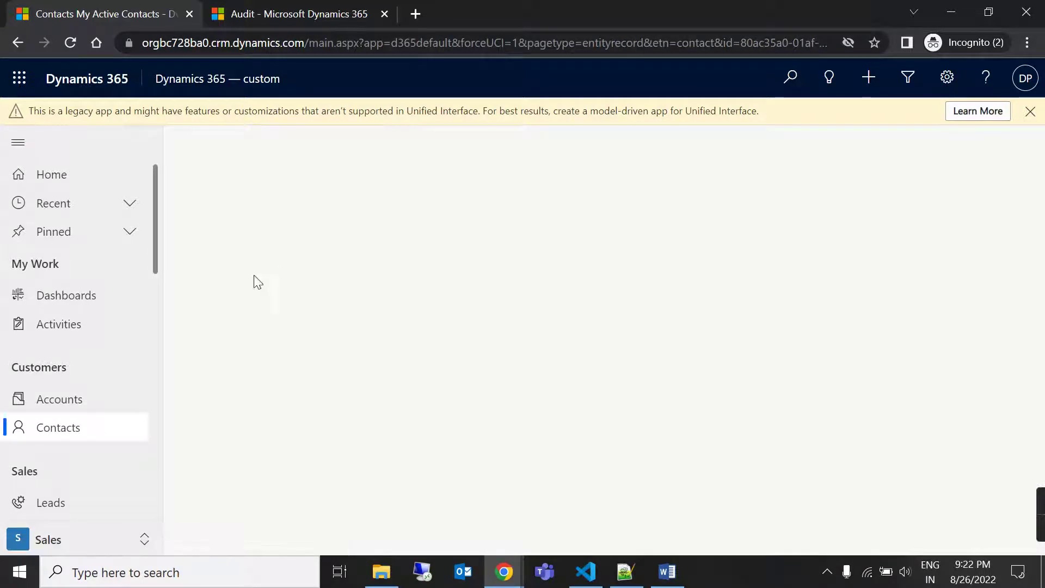
left_click(95, 440)
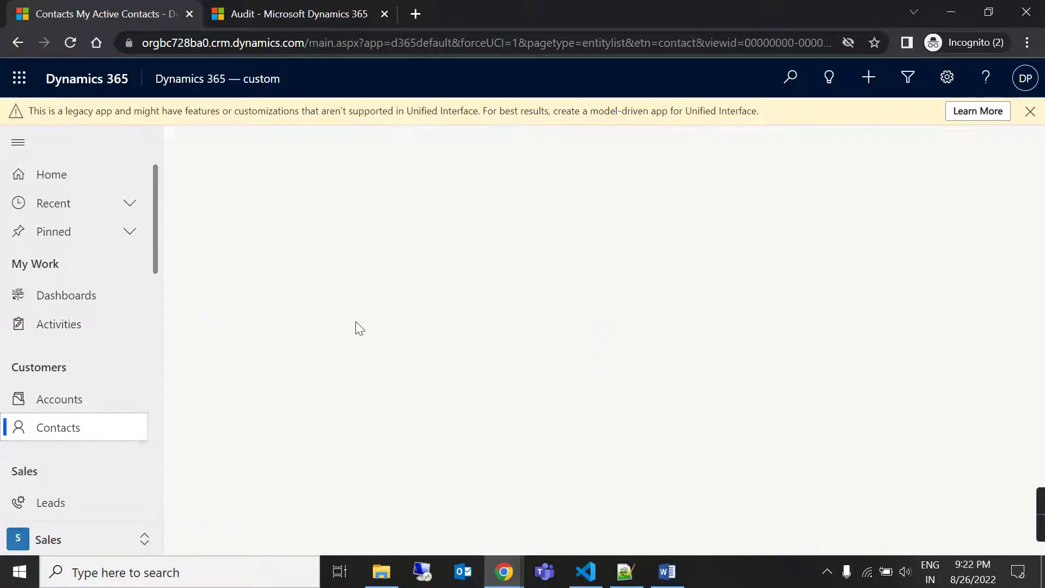
left_click(252, 397)
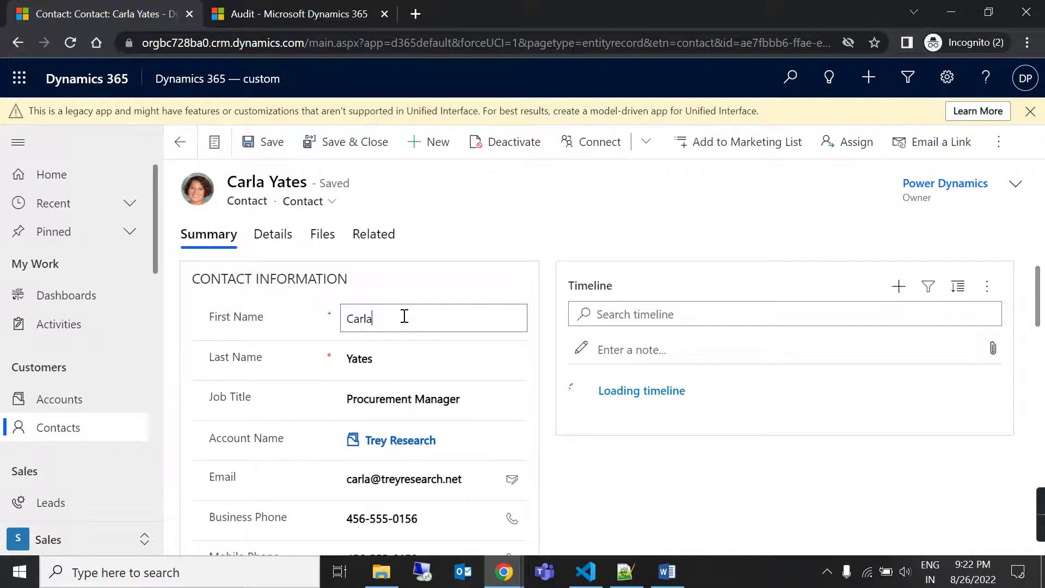
Step: Append 'App' to first name, 'banana' to last name, '121' to business and mobile phones, then save
left_click(405, 316)
type("Apple")
left_click(455, 357)
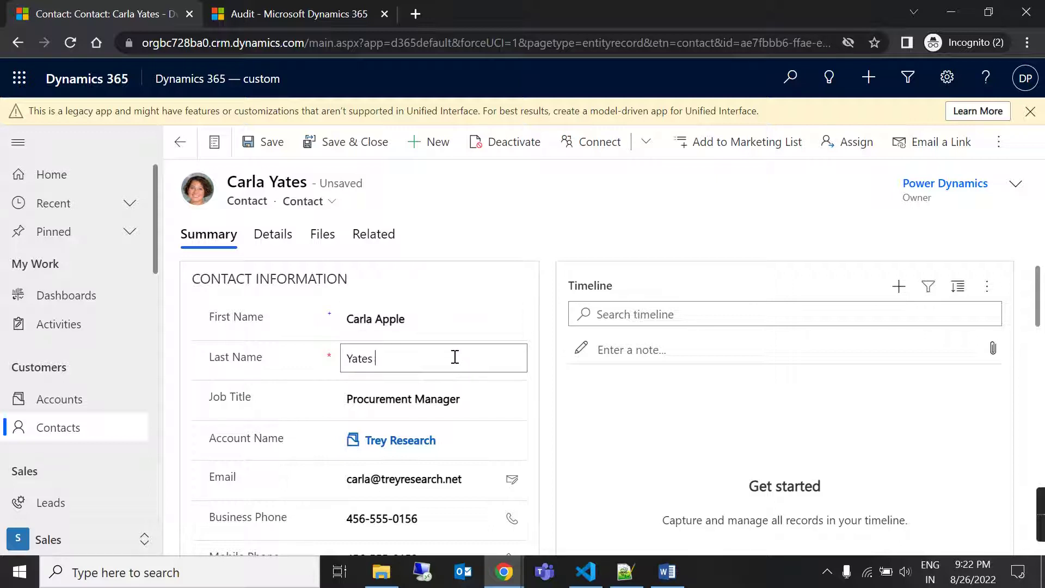
type("ban")
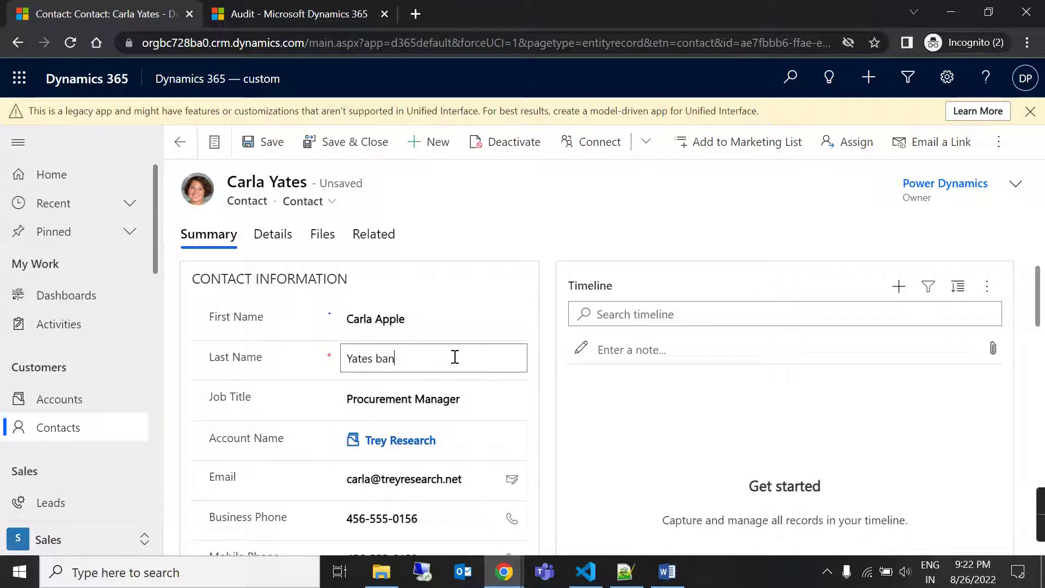
type("ana")
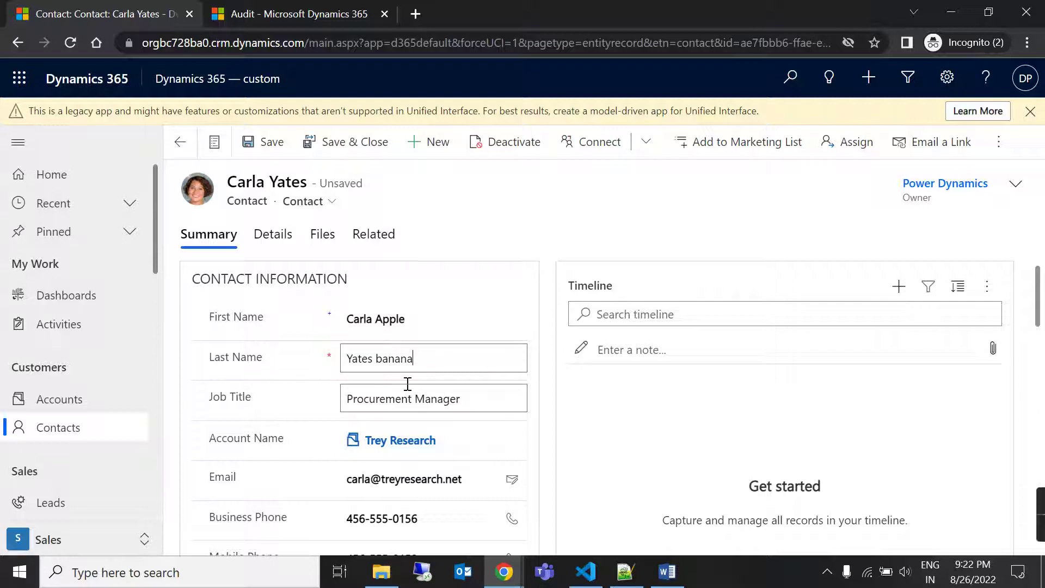
scroll(398, 362, "down", 3)
left_click(439, 361)
type("121")
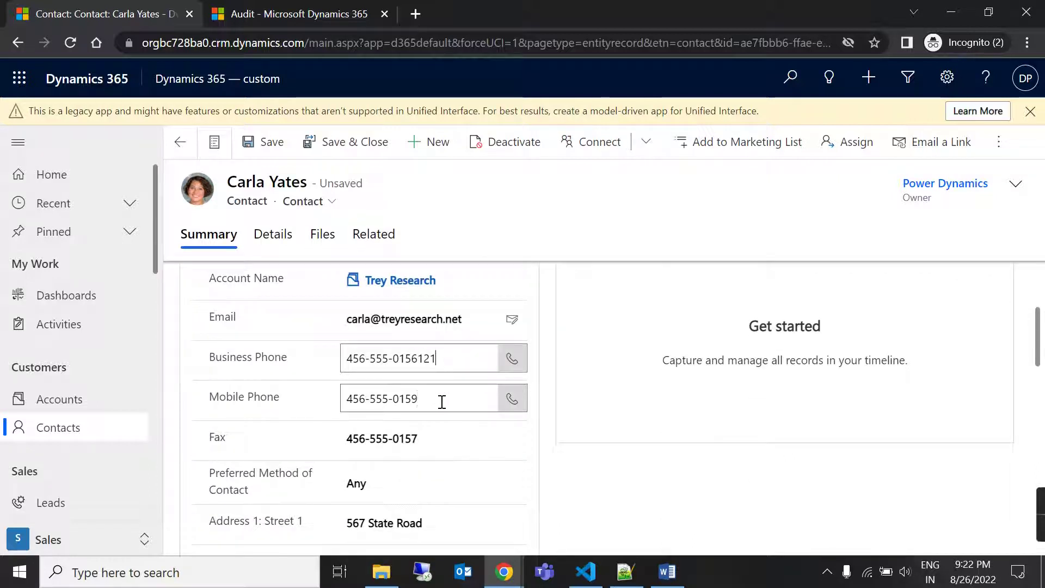
left_click(440, 400)
type("121")
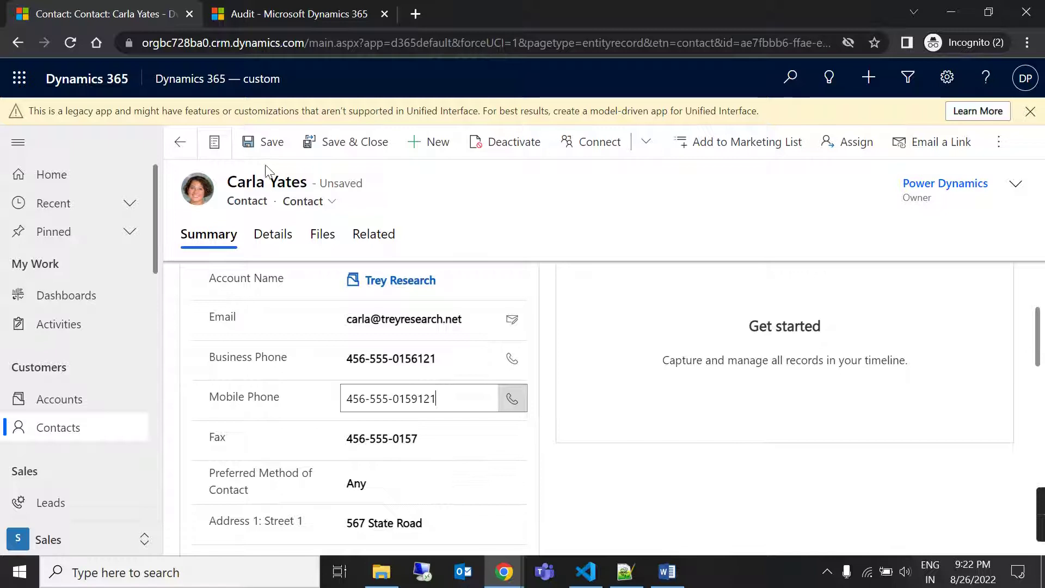
left_click(266, 143)
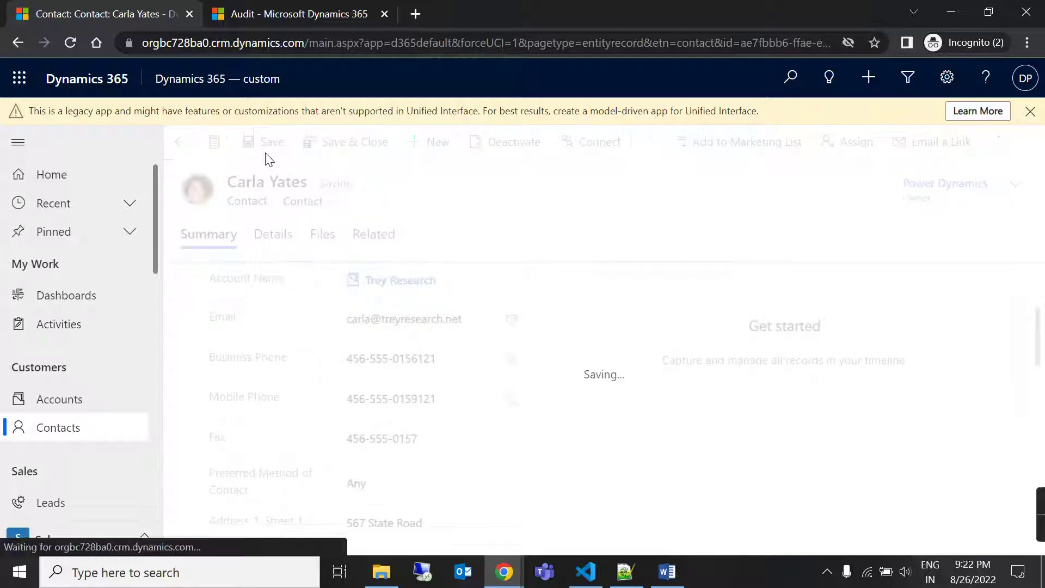
Step: In Audit Summary View, open the contact's 9:22 PM Update entry, review old/new values, then close it
left_click(314, 14)
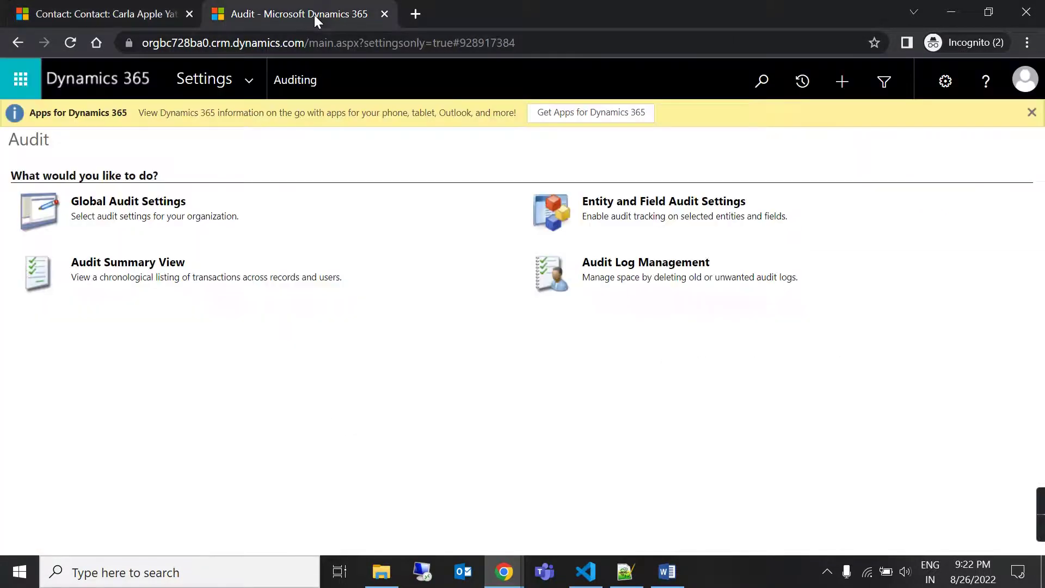
left_click(257, 83)
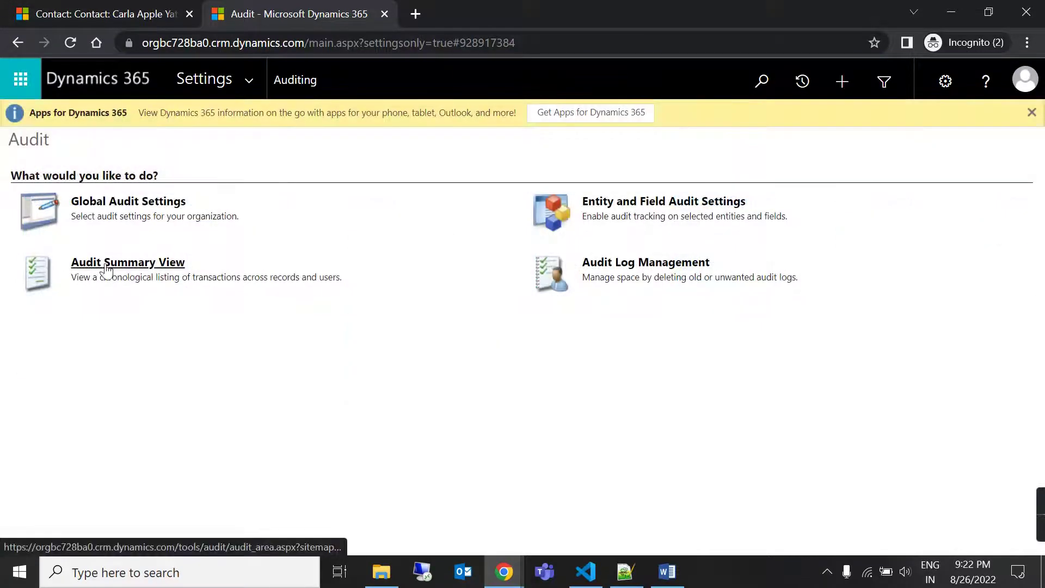
left_click(126, 265)
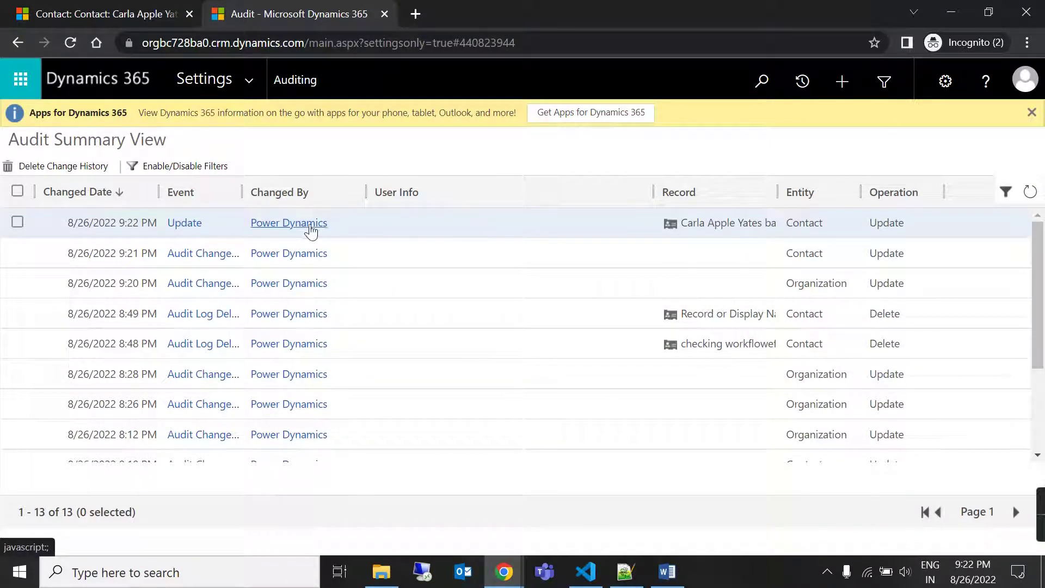
double_click(419, 229)
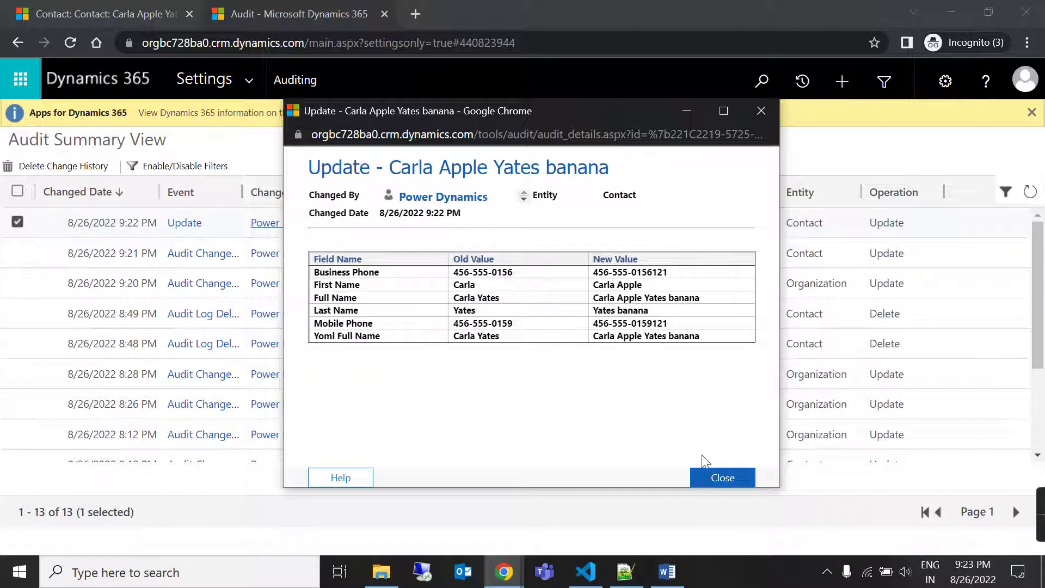
left_click(721, 479)
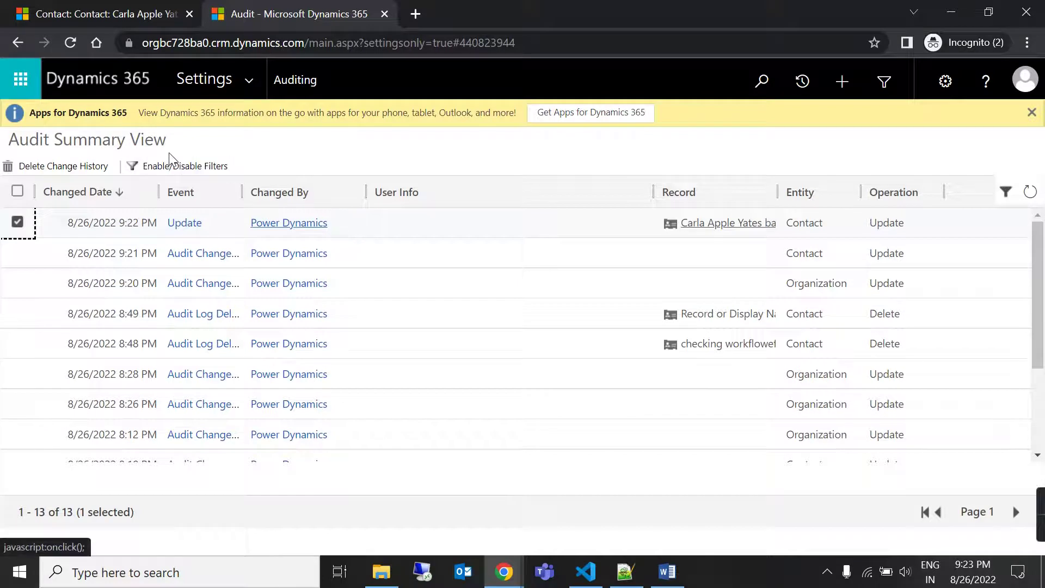
left_click(248, 79)
left_click(416, 397)
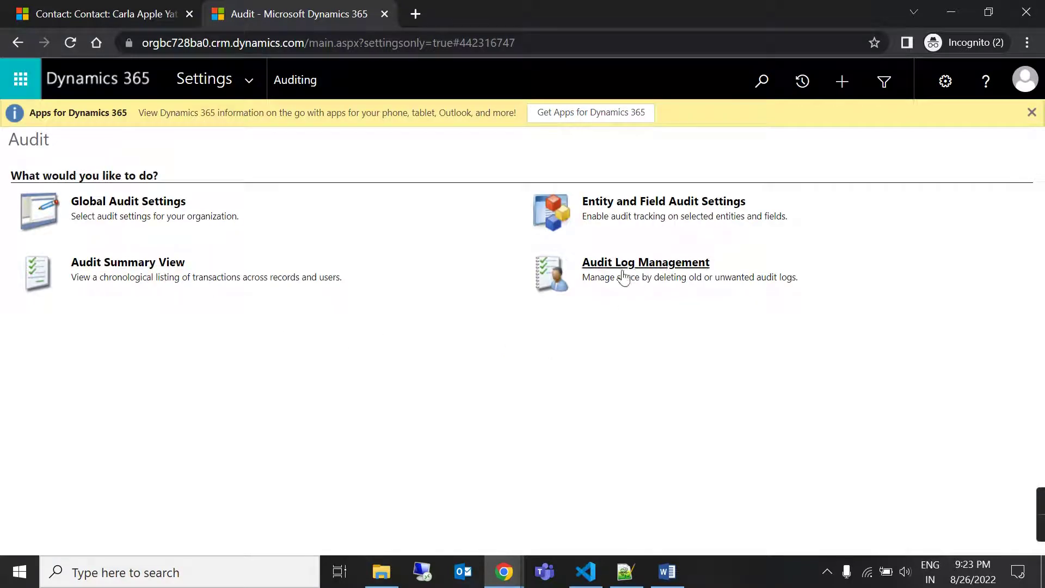
left_click(642, 265)
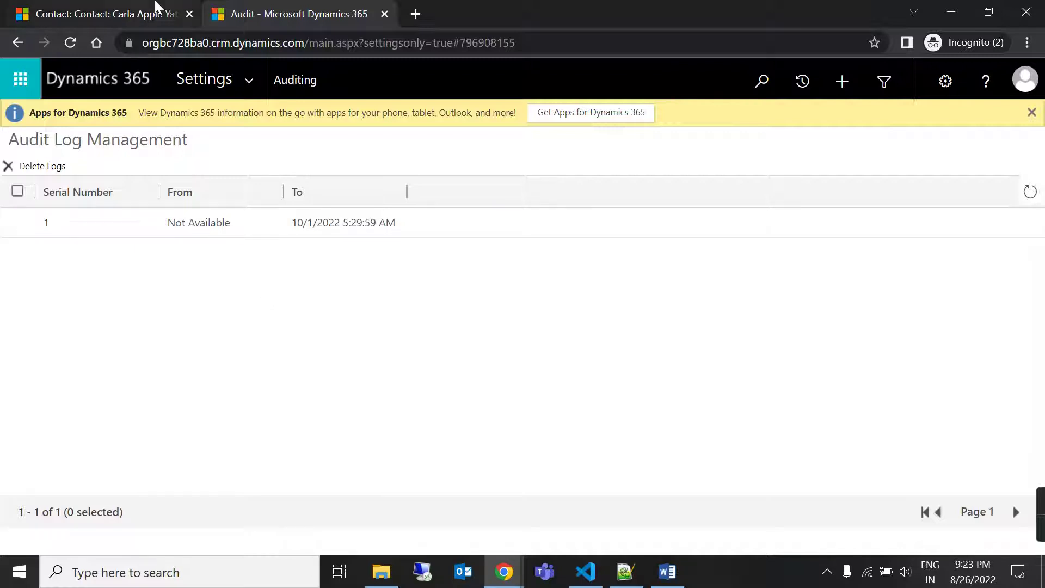
left_click(247, 82)
left_click(433, 396)
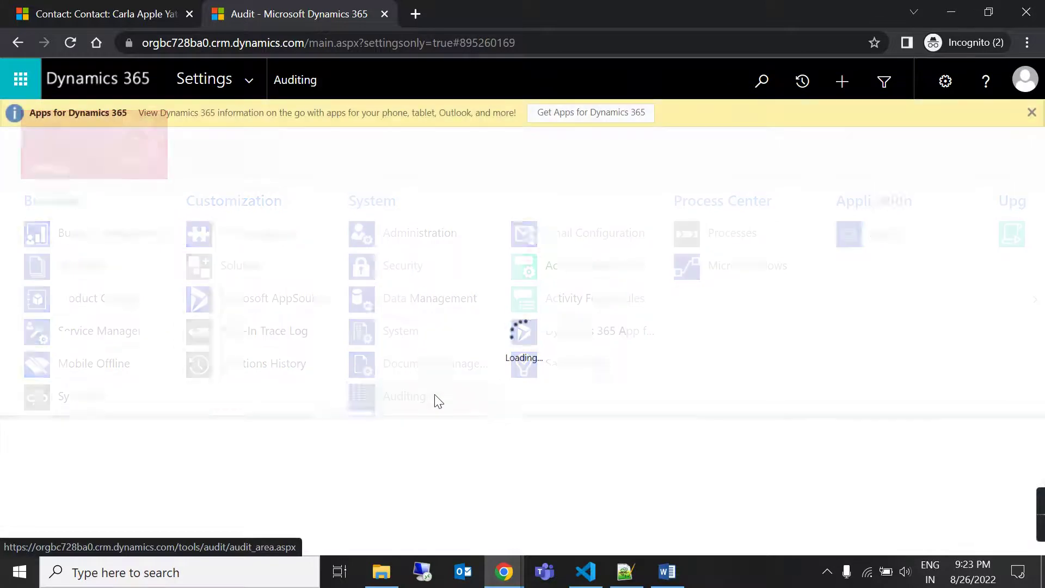
left_click(92, 262)
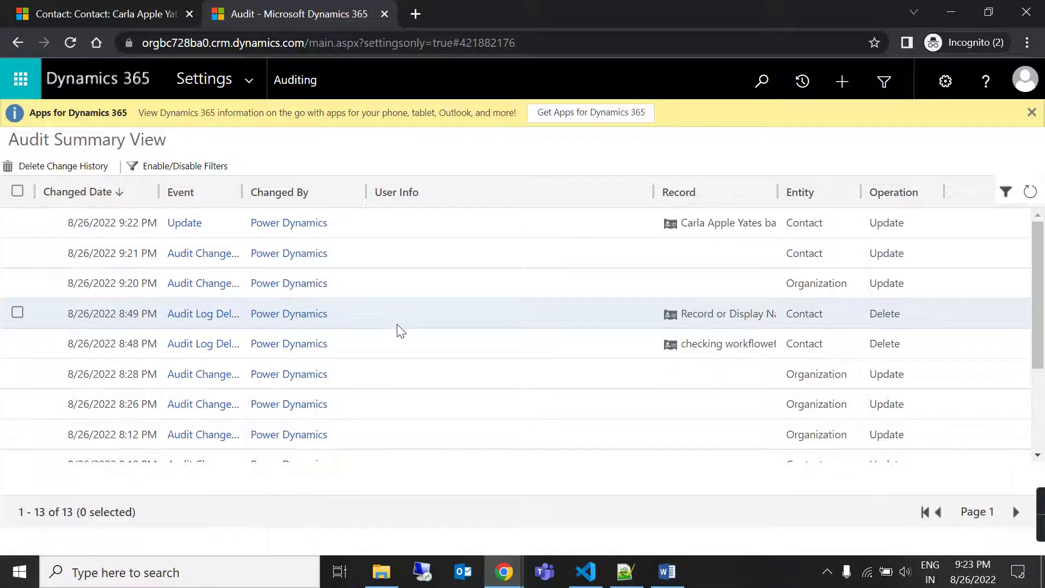
Step: Go to Settings > Security > Security Roles, filter by letter P, and open Playbook Manager
left_click(259, 79)
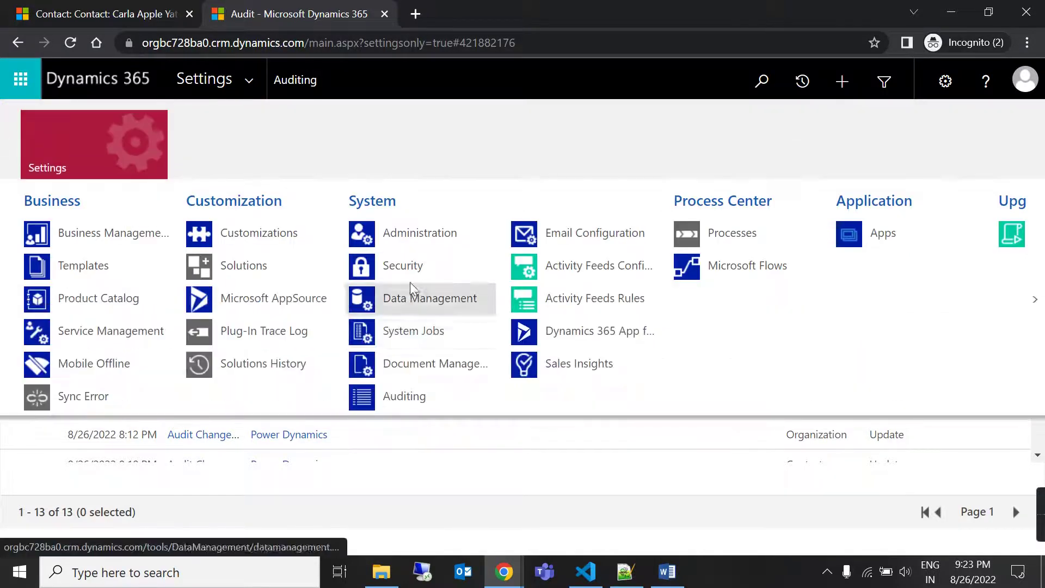
left_click(403, 269)
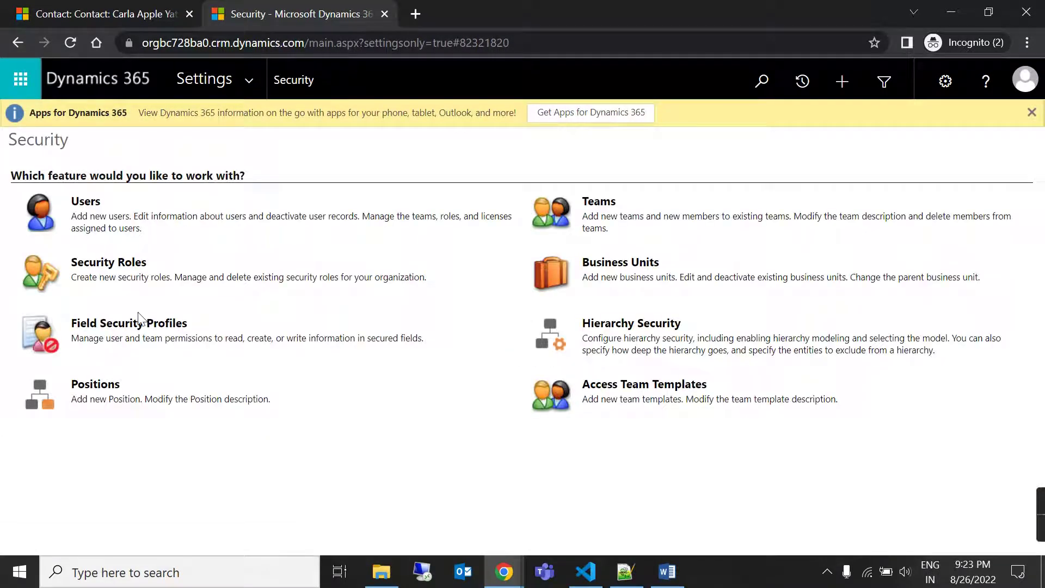
left_click(110, 266)
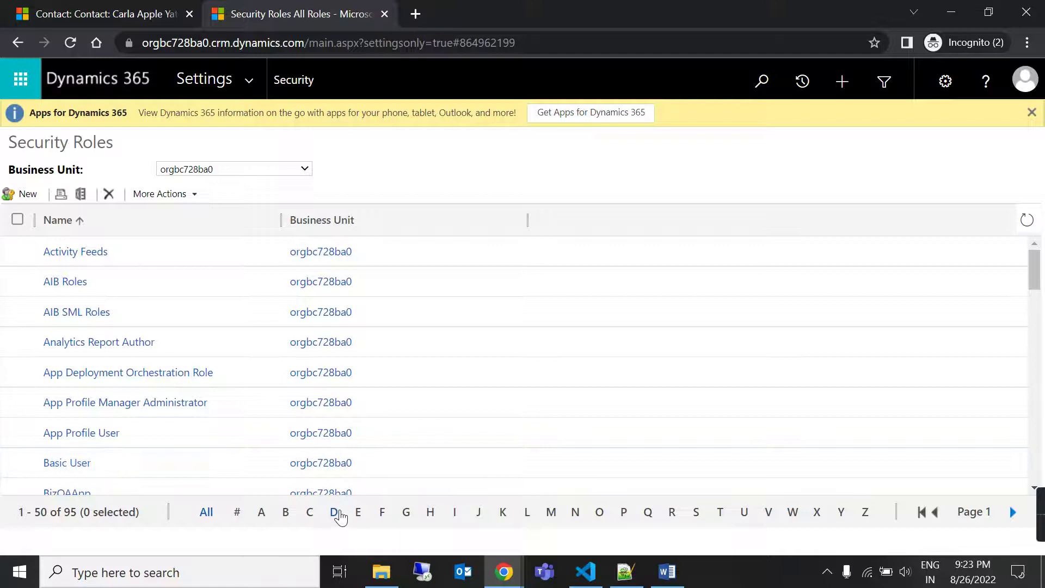
left_click(625, 512)
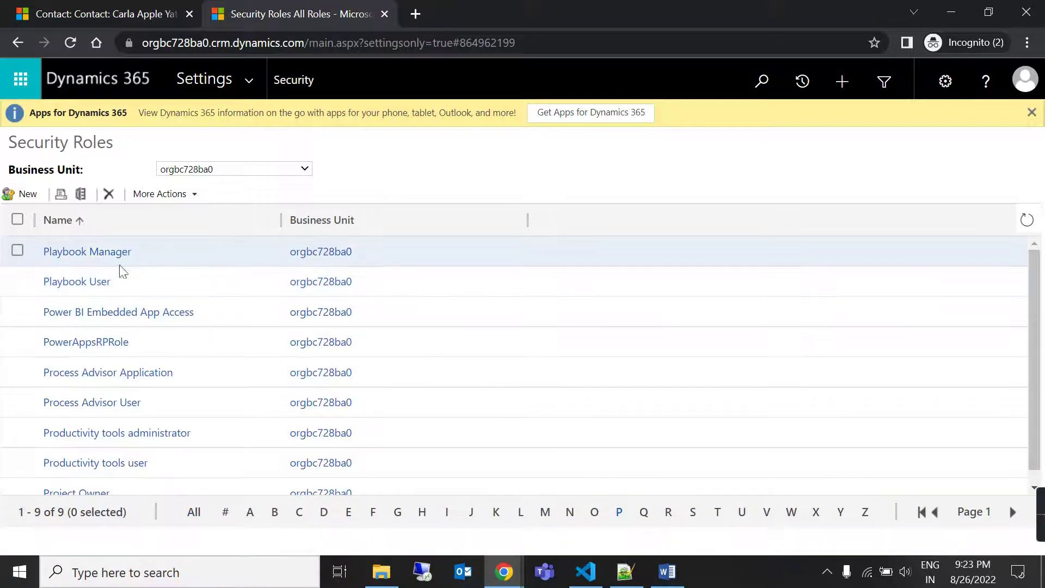
scroll(231, 361, "down", 1)
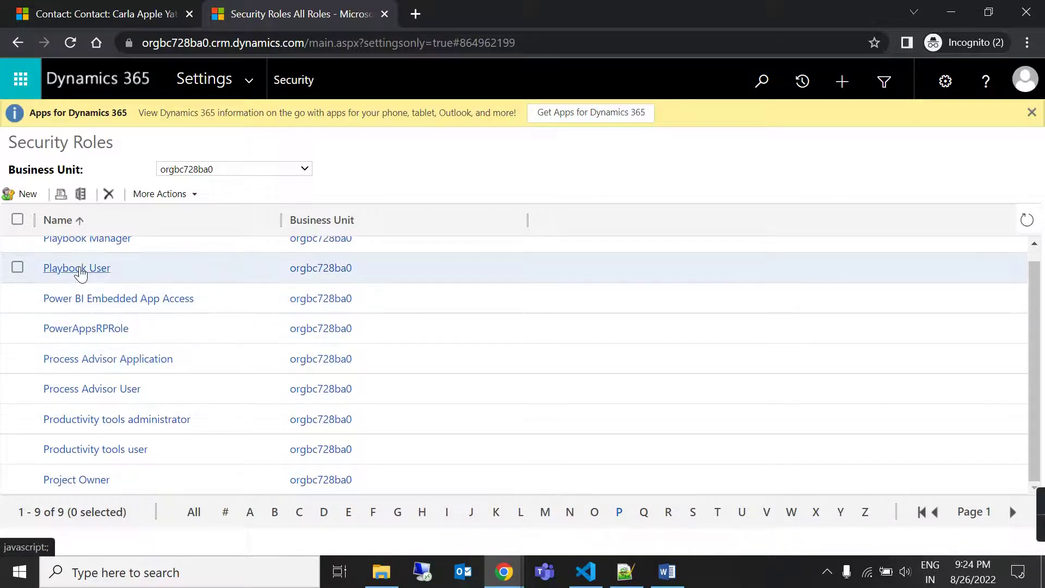
scroll(83, 268, "up", 1)
left_click(87, 251)
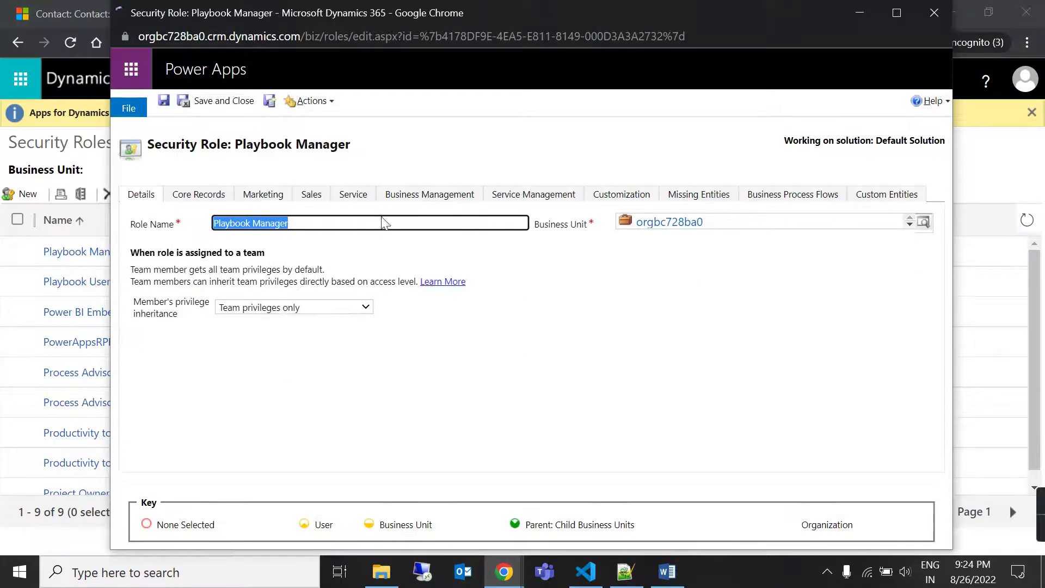
Step: On Core Records, grant organization-level View Audit History and View Audit Summary privileges
left_click(210, 201)
scroll(423, 348, "down", 15)
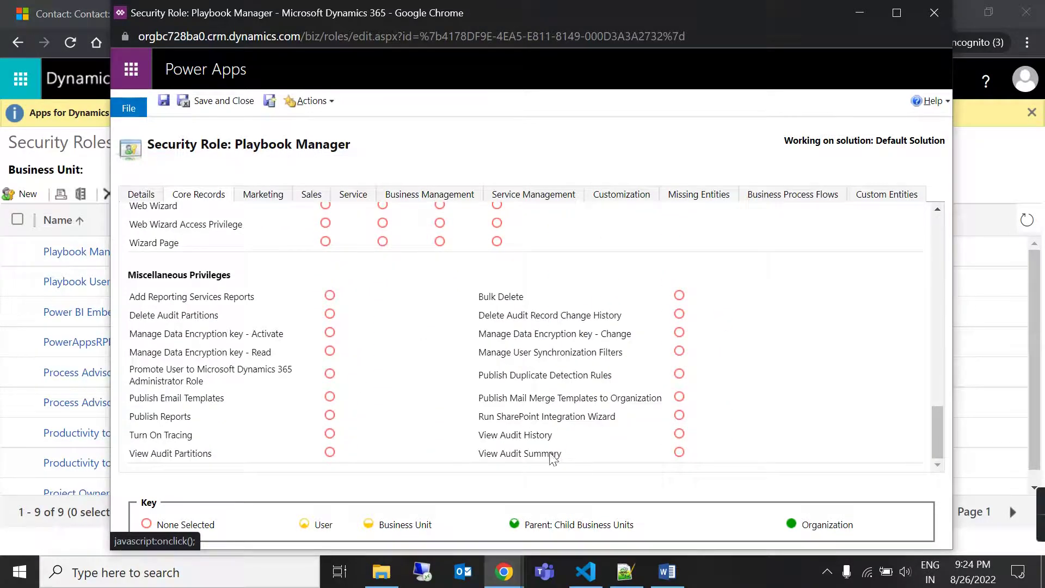
left_click(689, 437)
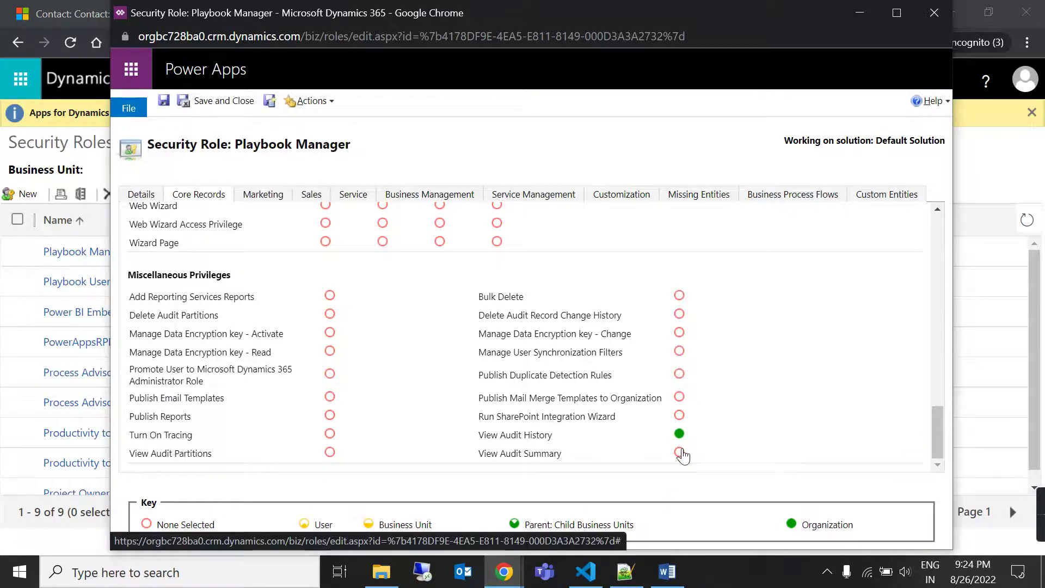
left_click(680, 453)
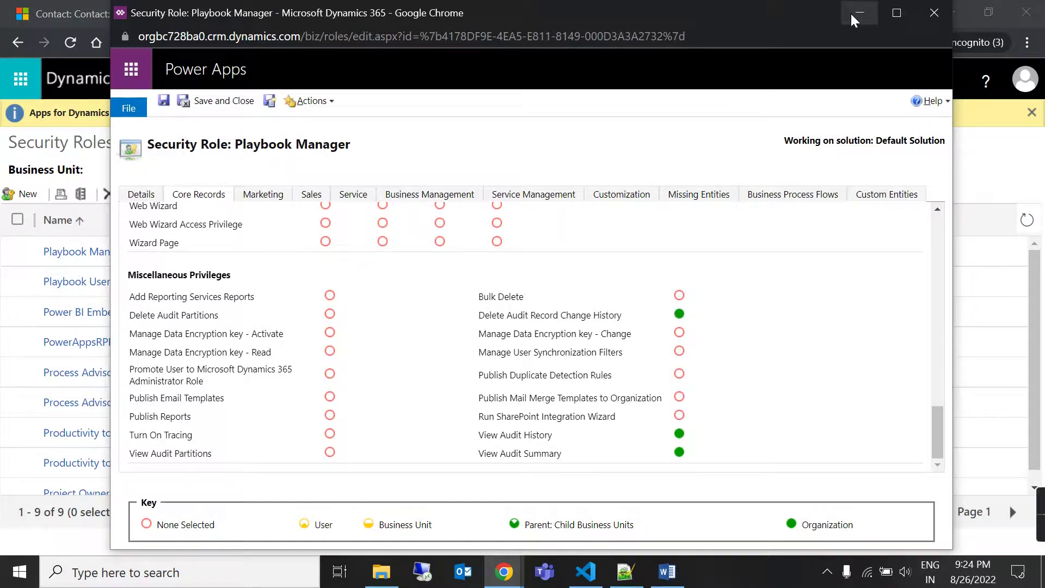
Step: Minimize the role window and switch back to the contact record
left_click(868, 15)
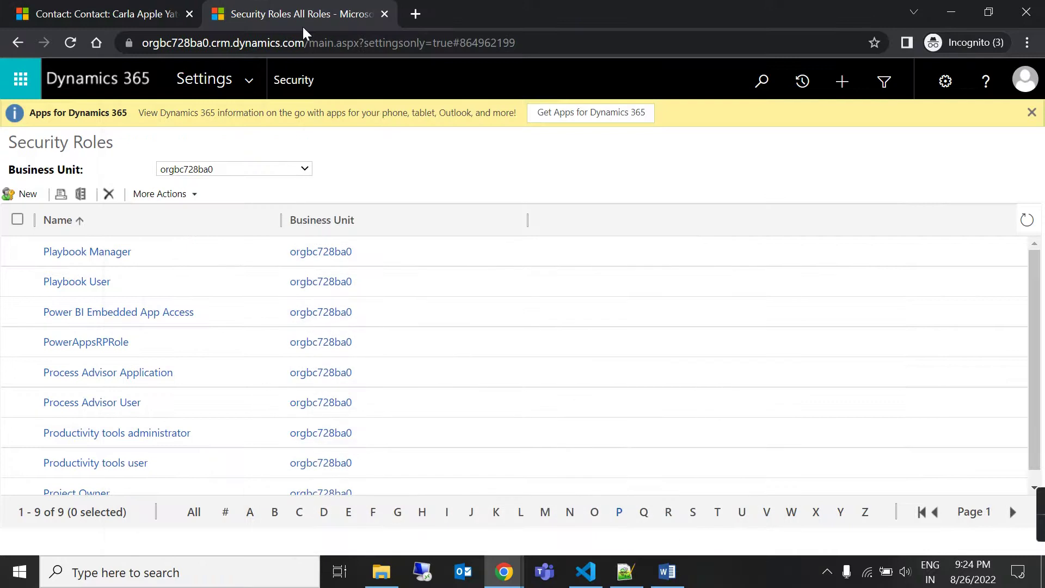
left_click(131, 7)
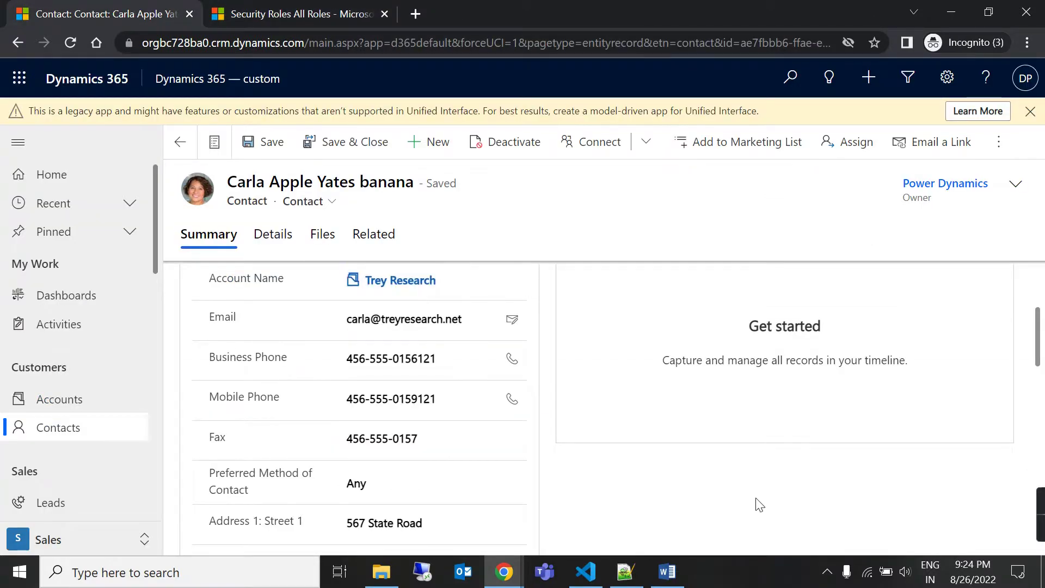
mouse_move(1043, 524)
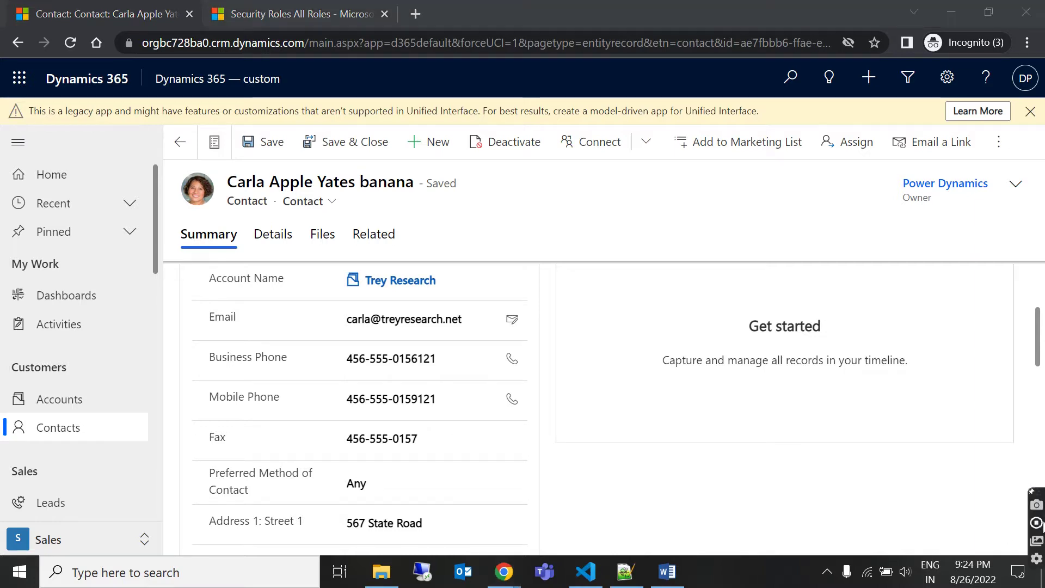